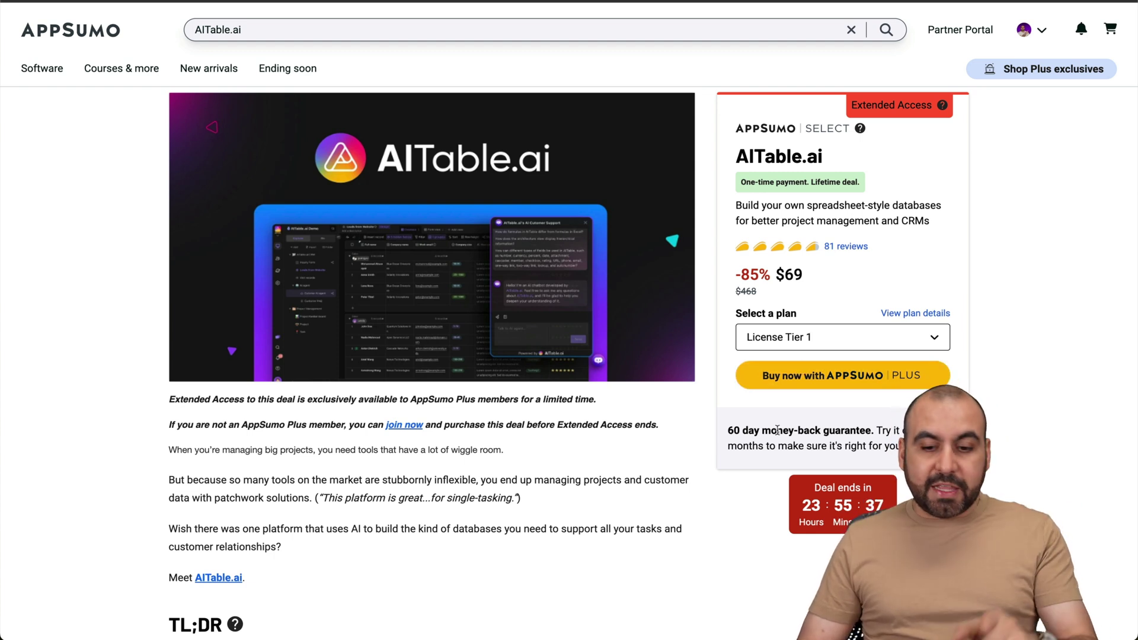
Highlight the 60 day money-back guarantee text on the AITable.ai deal page
left_click_drag(729, 431, 876, 430)
Scroll down to the plans and switch the third plan card to License Tier 5 ($519)
left_click(878, 426)
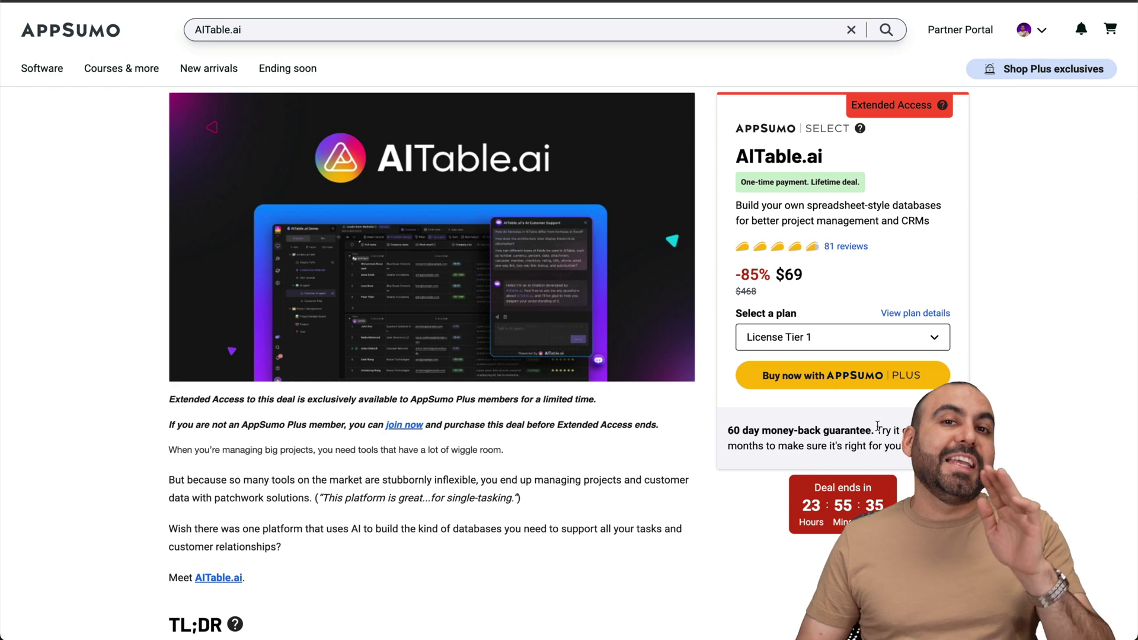
scroll(878, 426, "down", 20)
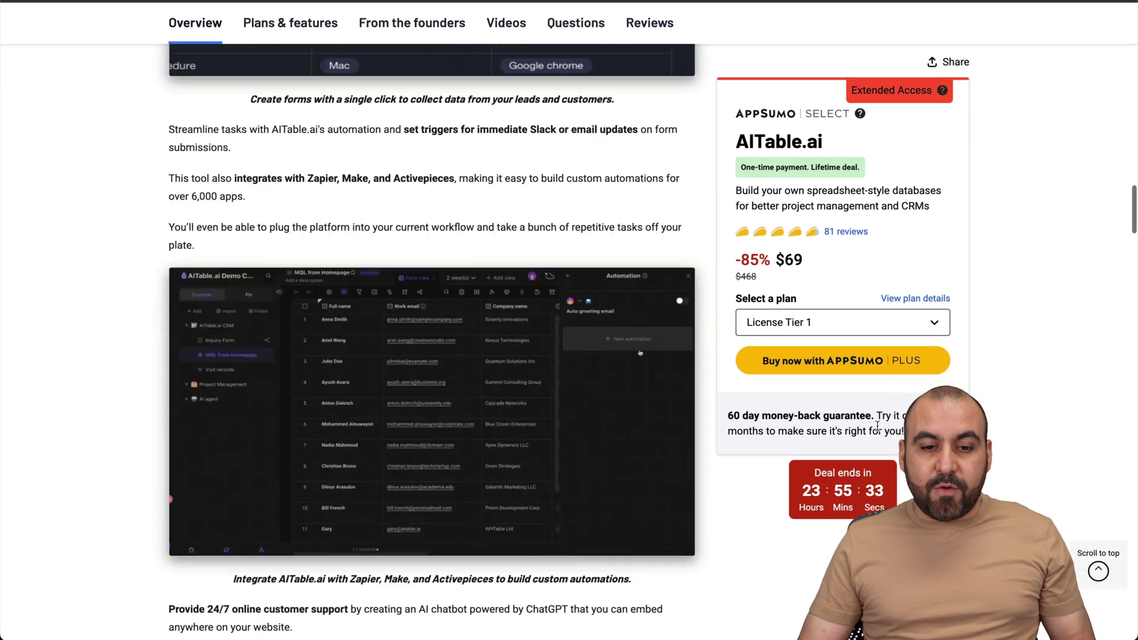
scroll(878, 426, "down", 7)
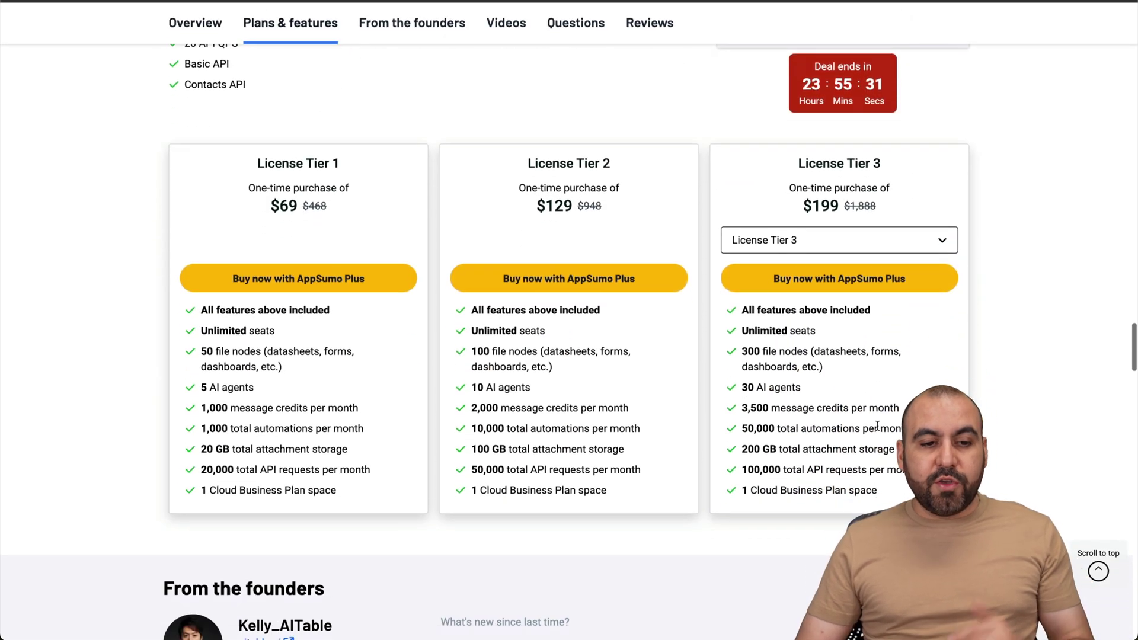
scroll(436, 366, "down", 1)
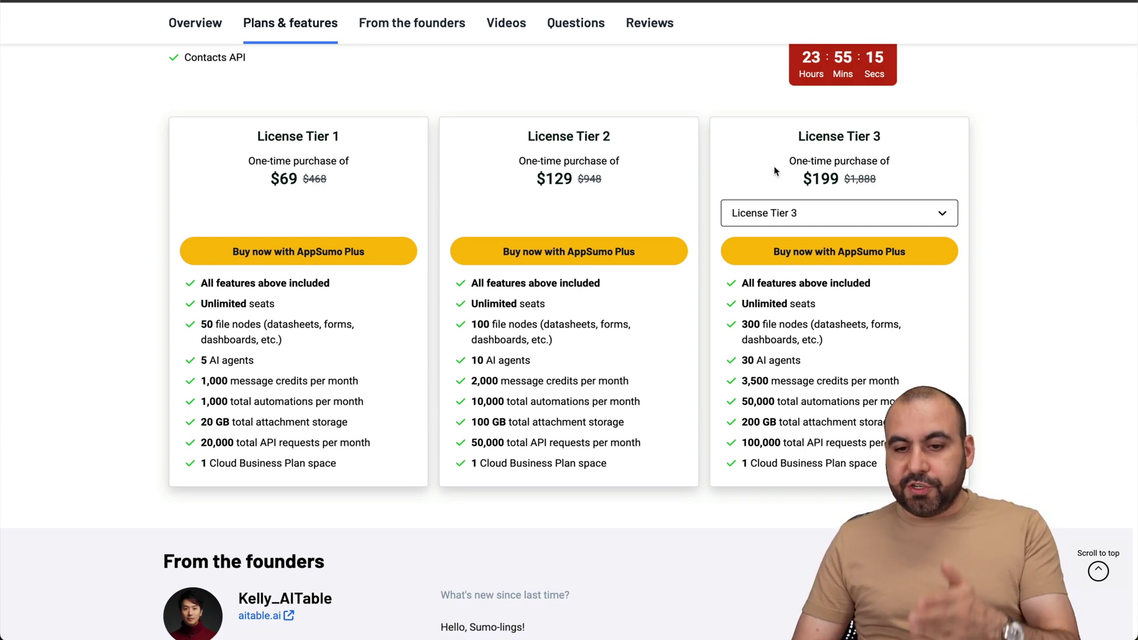
left_click(805, 223)
left_click(795, 297)
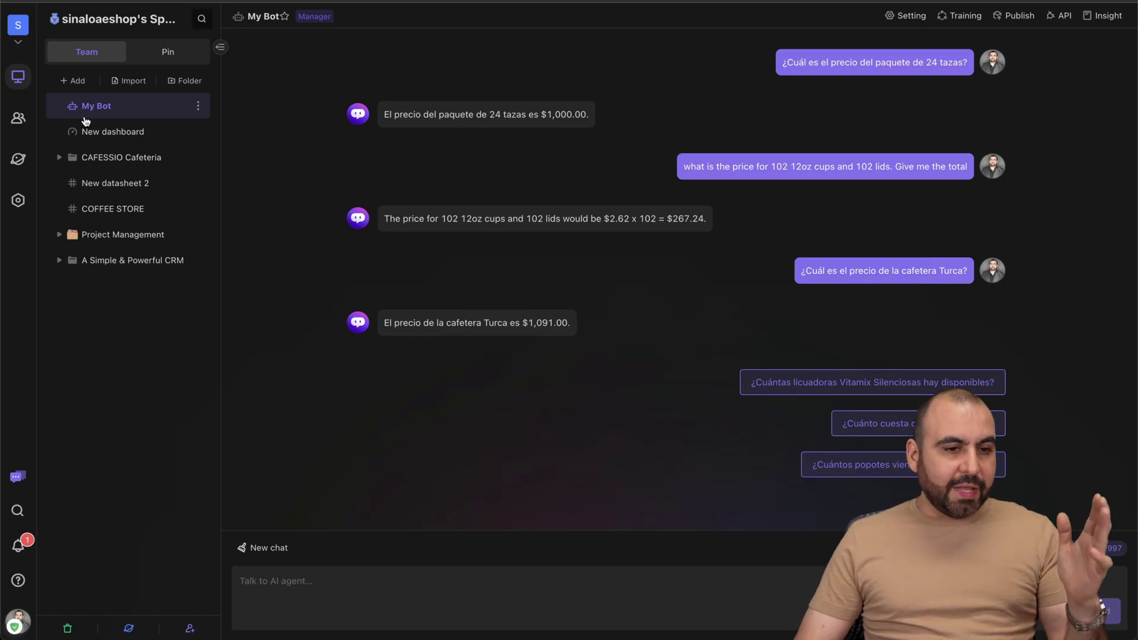
Open the COFFEE STORE datasheet from the AITable.ai sidebar
left_click(121, 210)
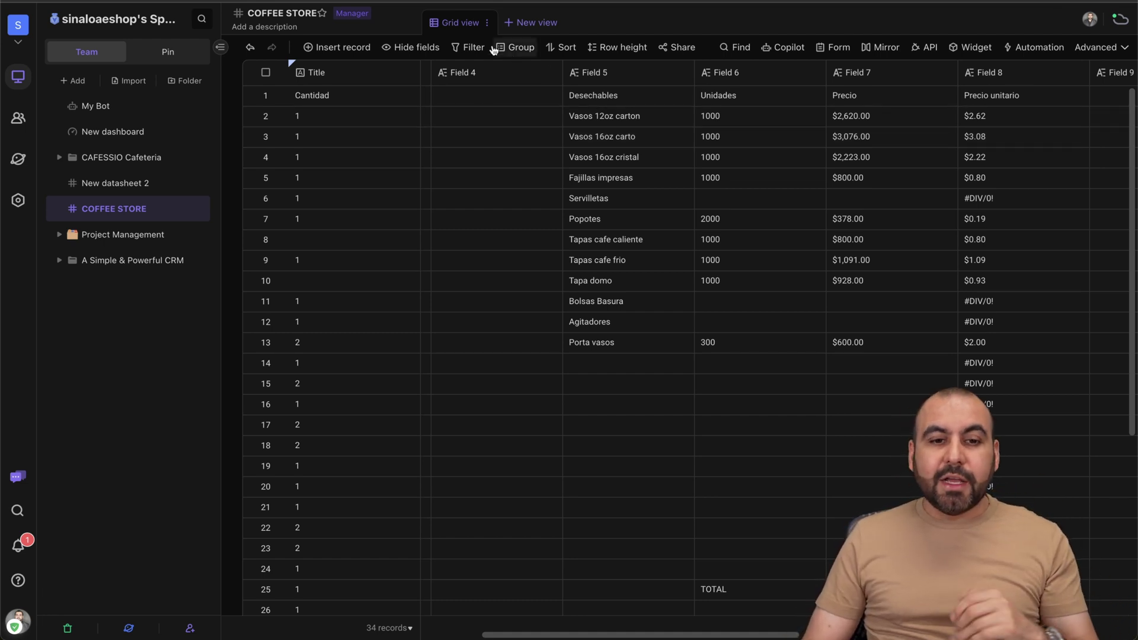
left_click(513, 26)
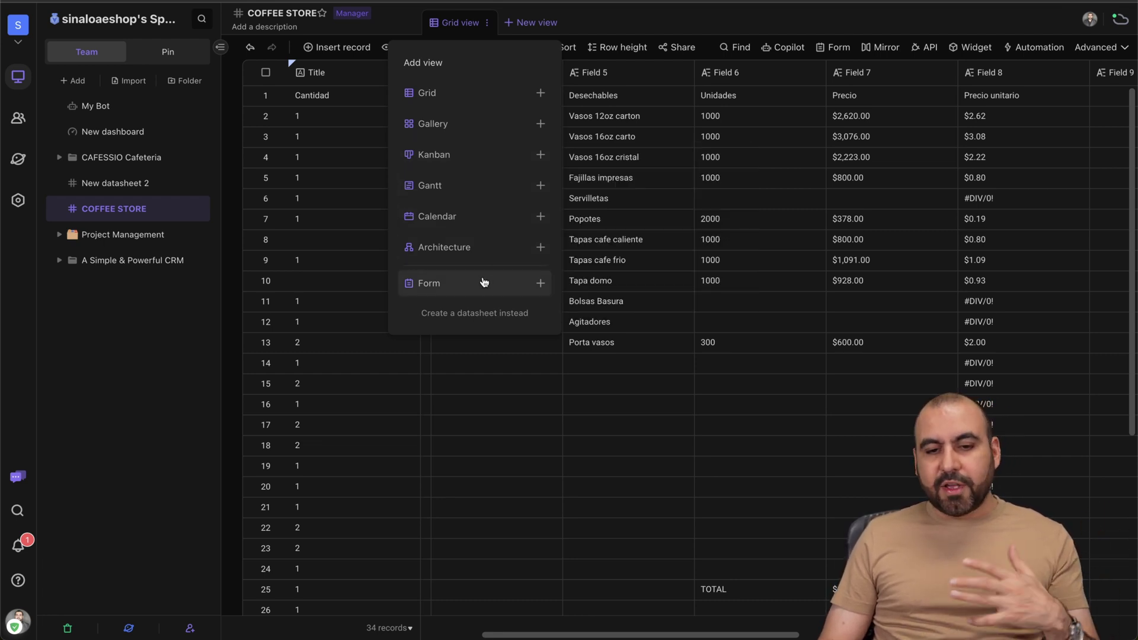
left_click(620, 403)
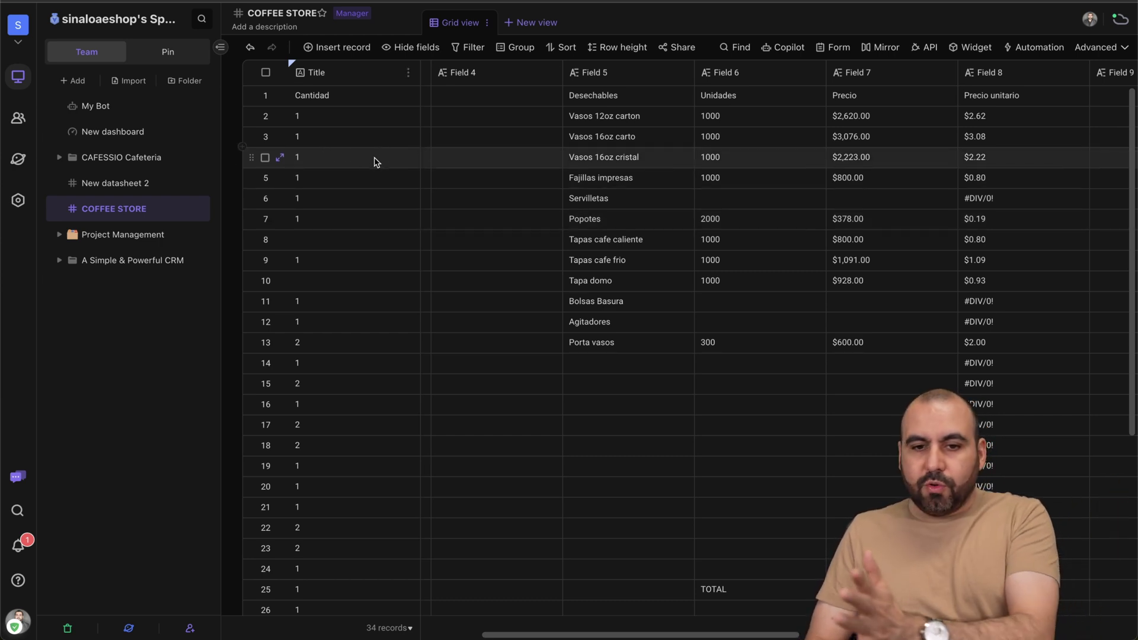
scroll(735, 159, "right", 3)
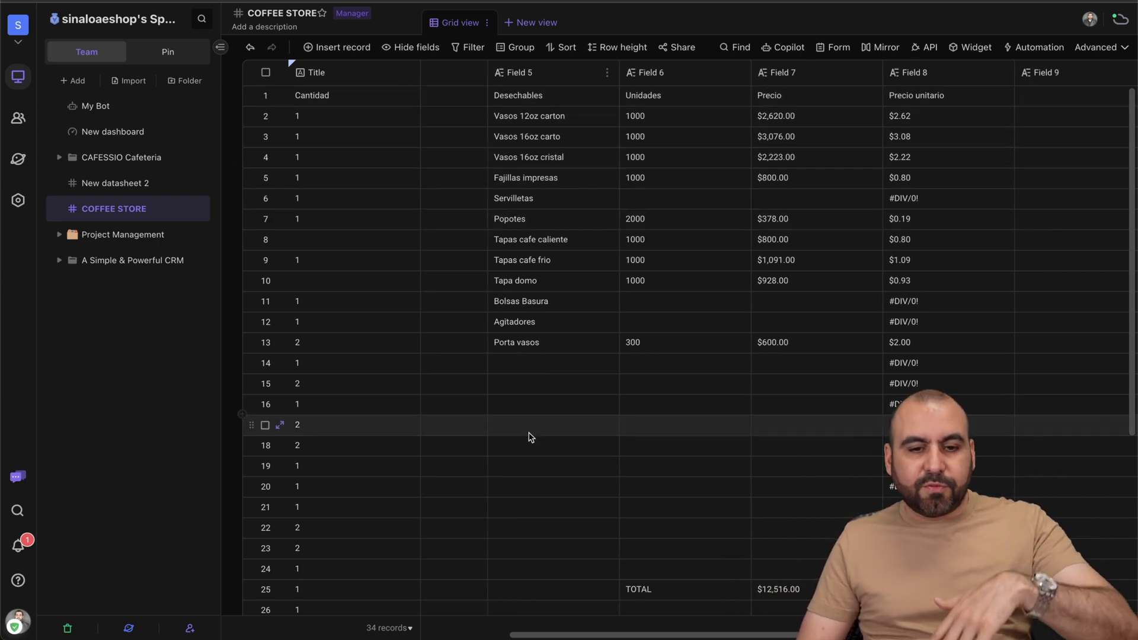
scroll(532, 443, "left", 10)
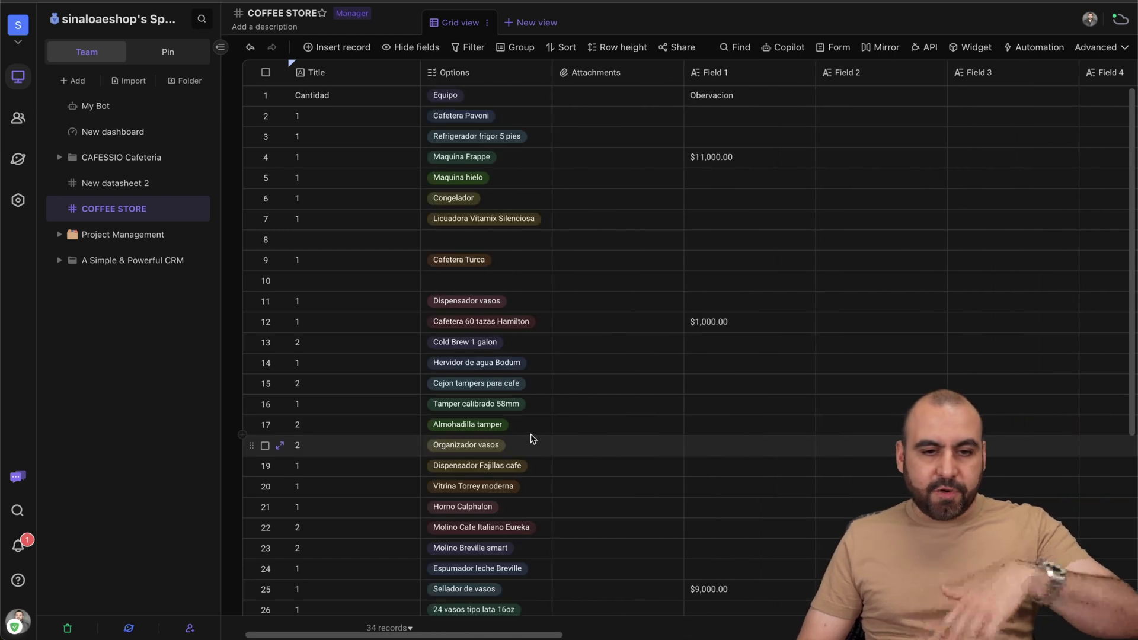
scroll(495, 344, "right", 15)
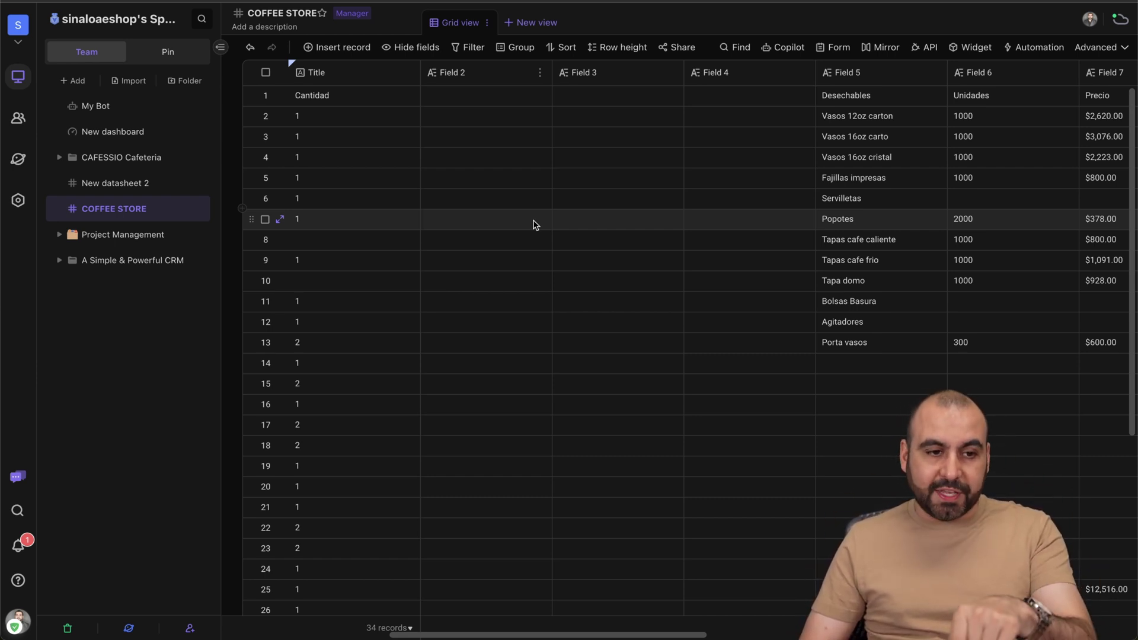
left_click(69, 83)
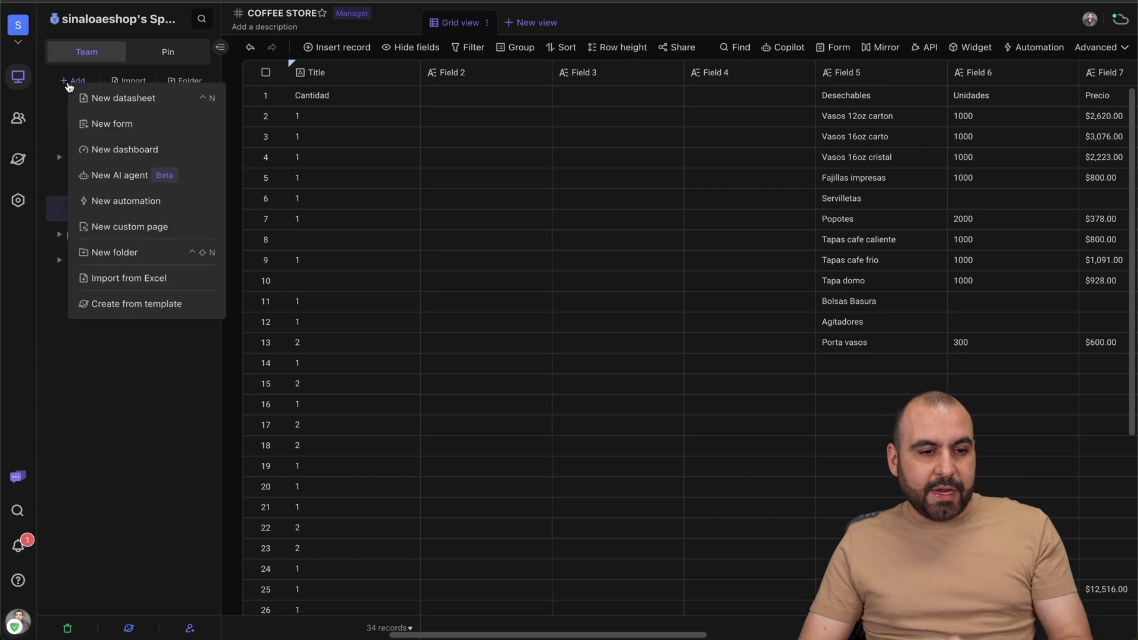
Create a Q&A agent on COFFEE STORE and draft 'How much are 105 12oz cups with their lids'
left_click(125, 179)
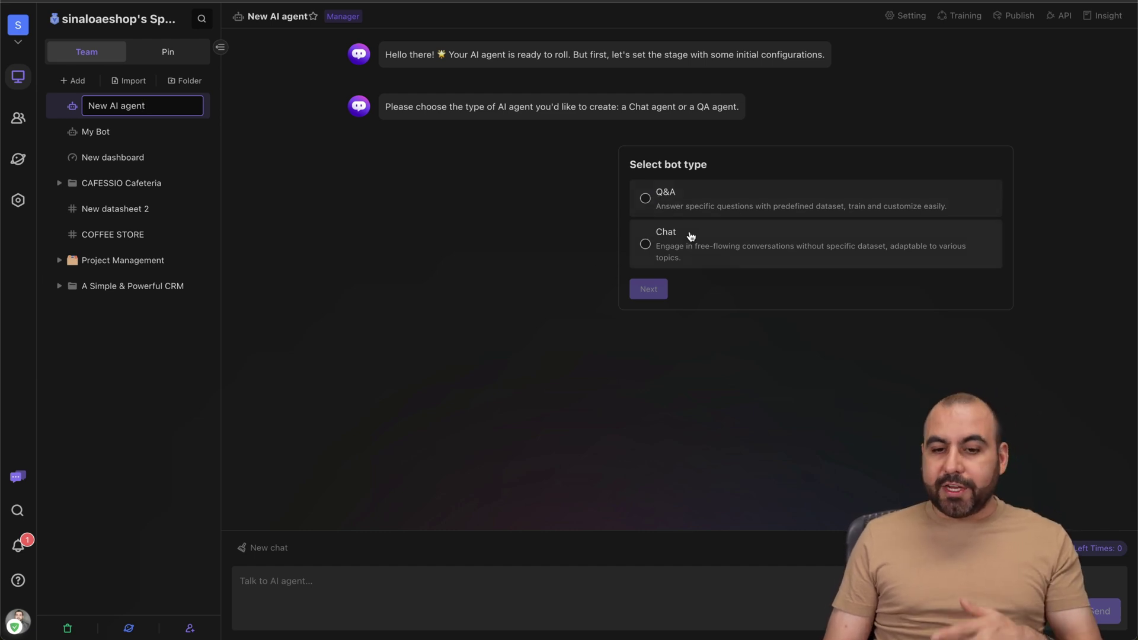
left_click(691, 191)
left_click(645, 290)
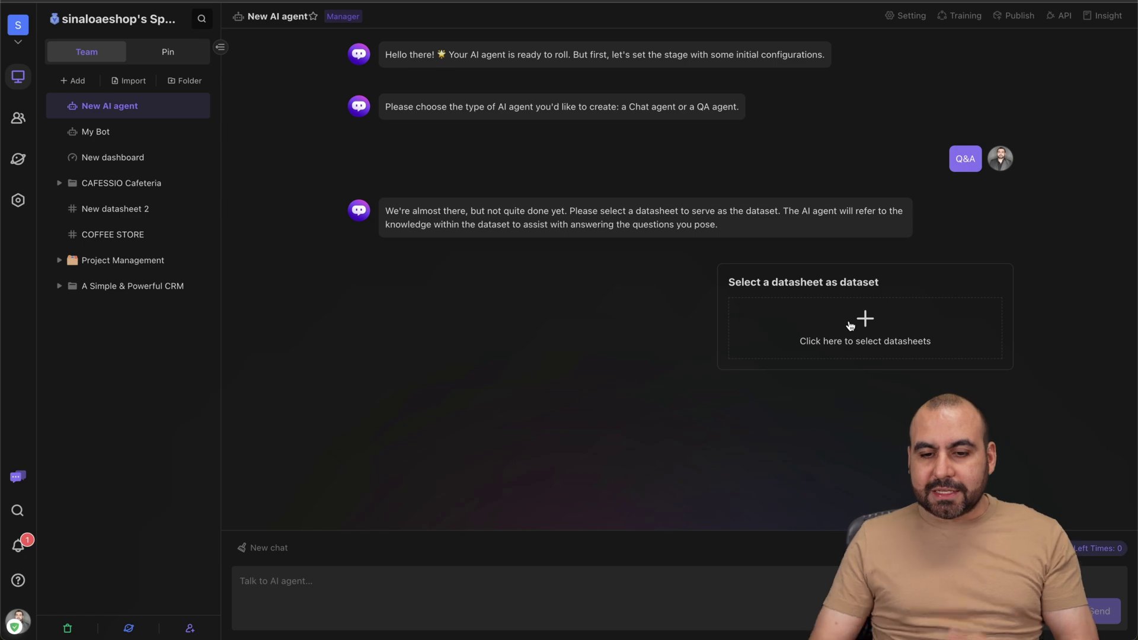
left_click(877, 326)
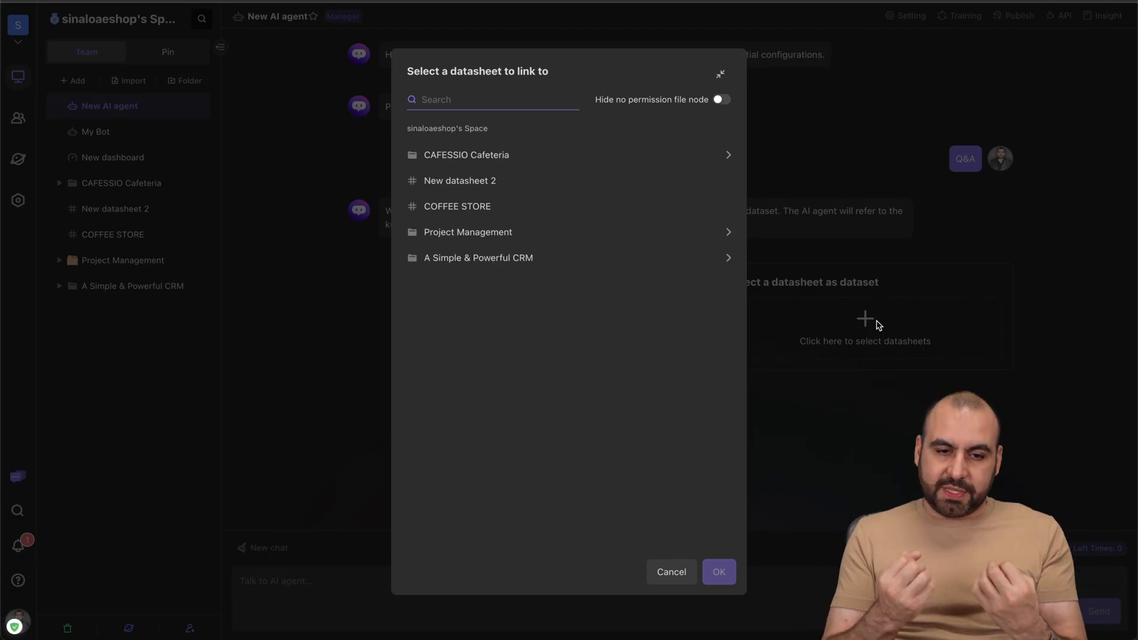
left_click(483, 208)
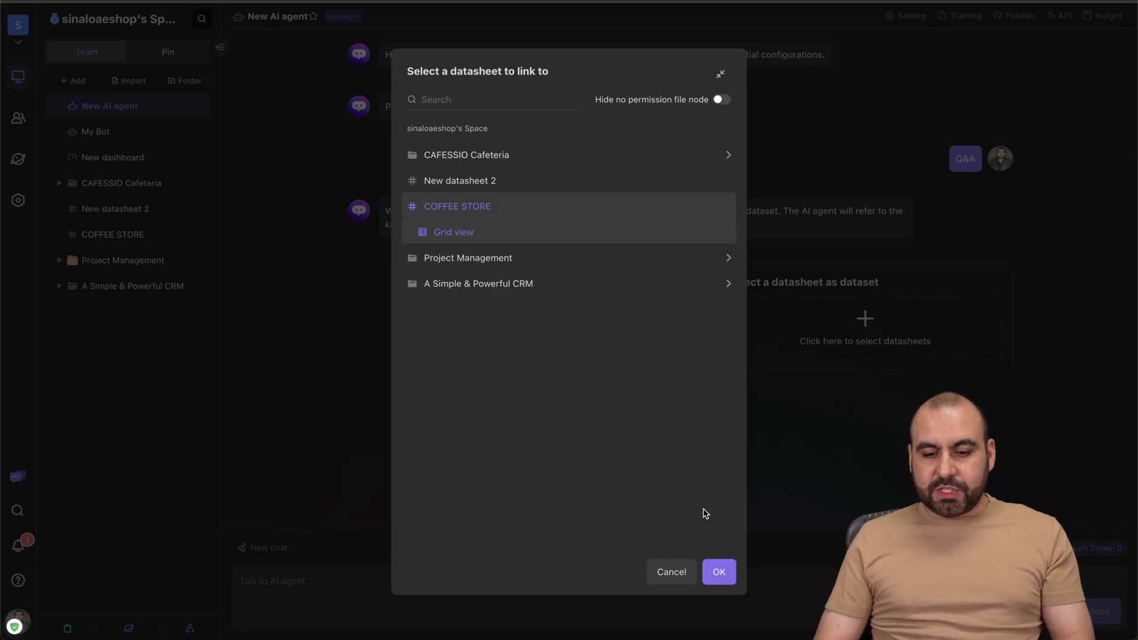
left_click(715, 568)
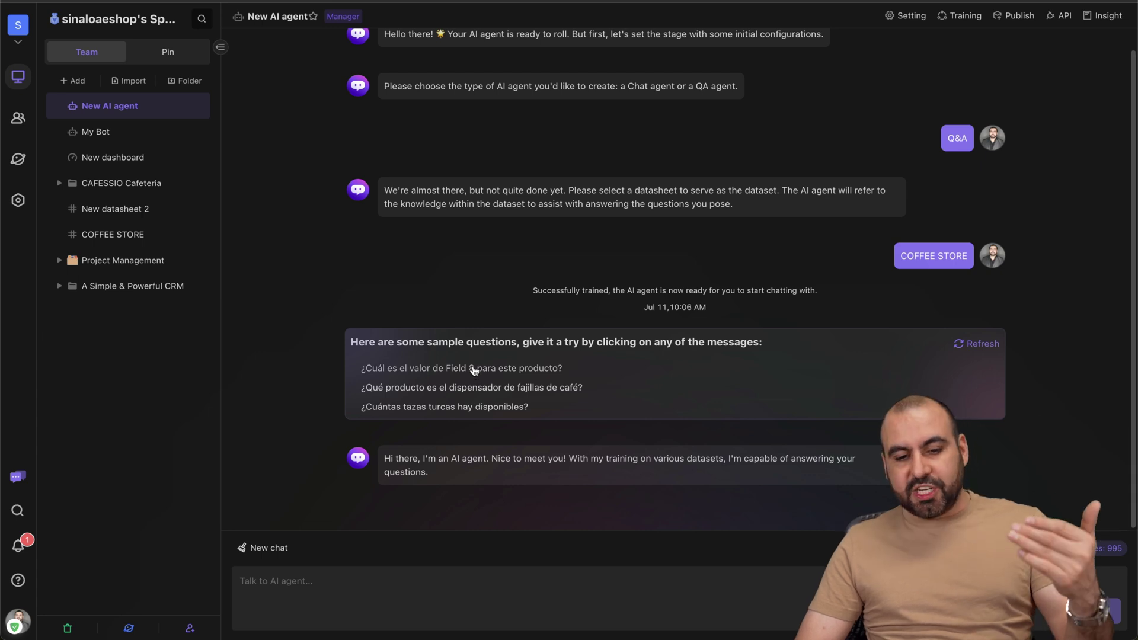
left_click(332, 596)
type("How much are 105 12oz cups with their lids")
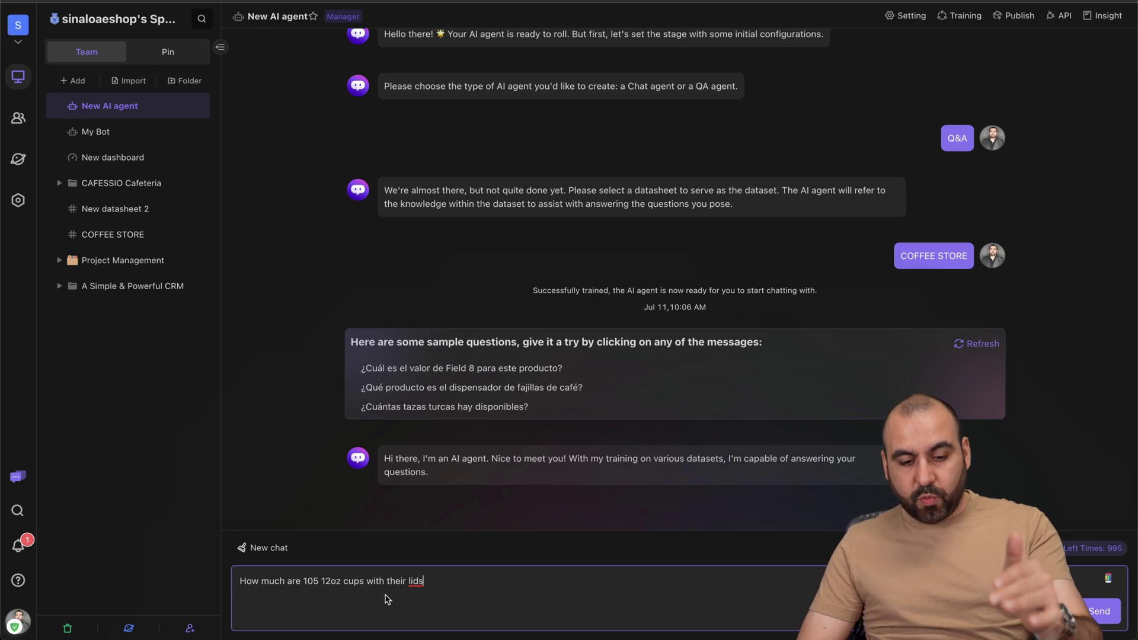
Send the question about the price of 105 12oz cups with lids to the agent
key("Return")
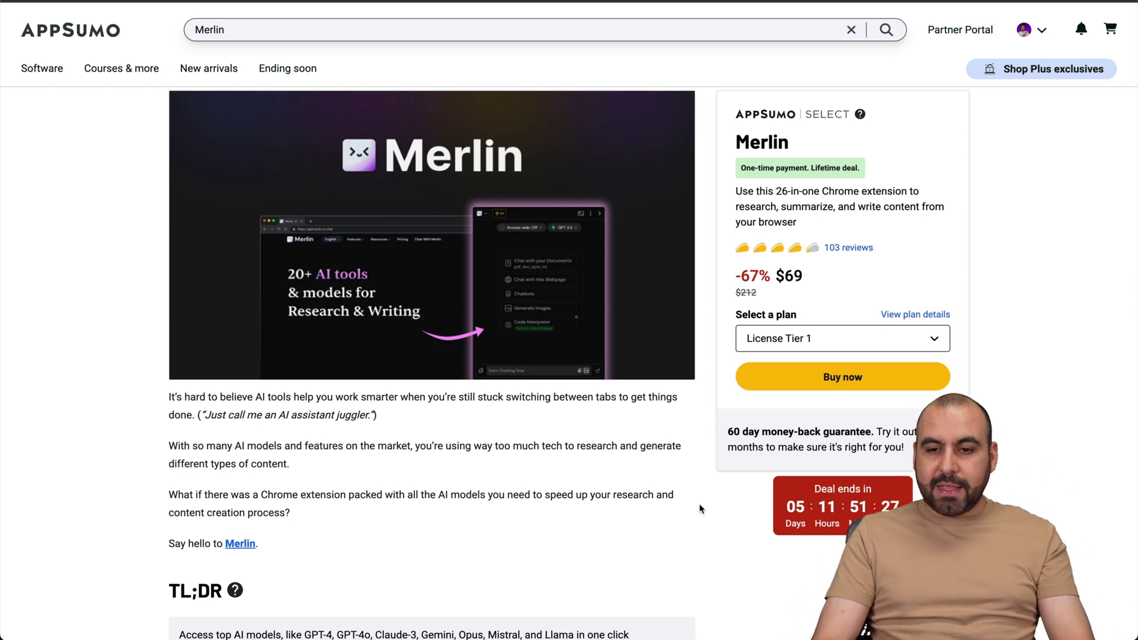
Select the TL;DR bullets and attach them to the Merlin chat as selected text
key("super+m")
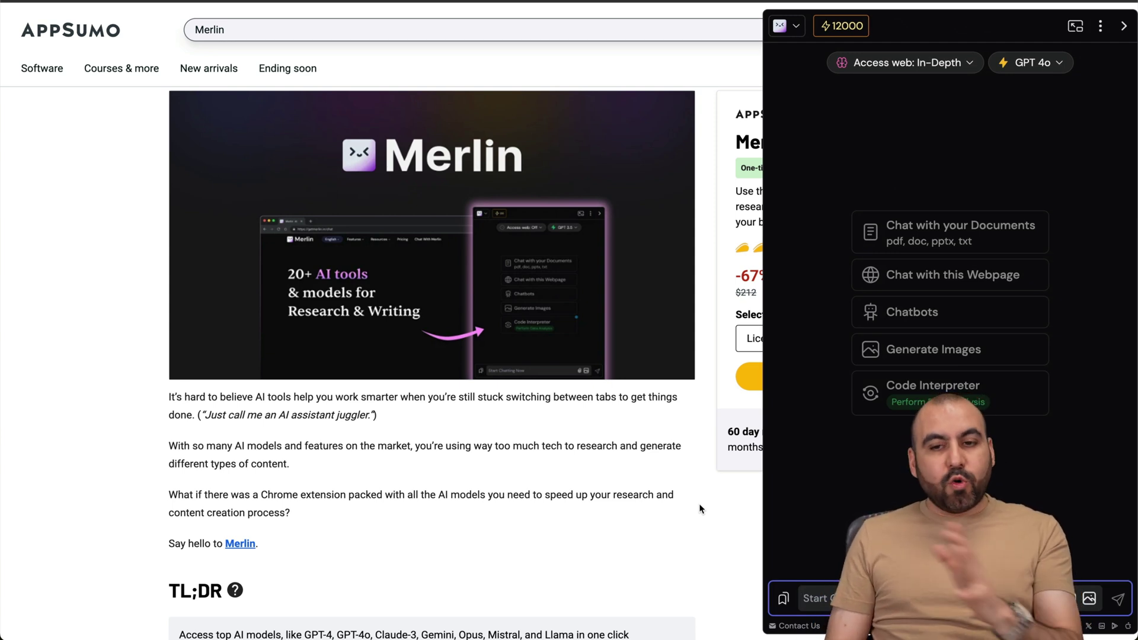
left_click(1124, 26)
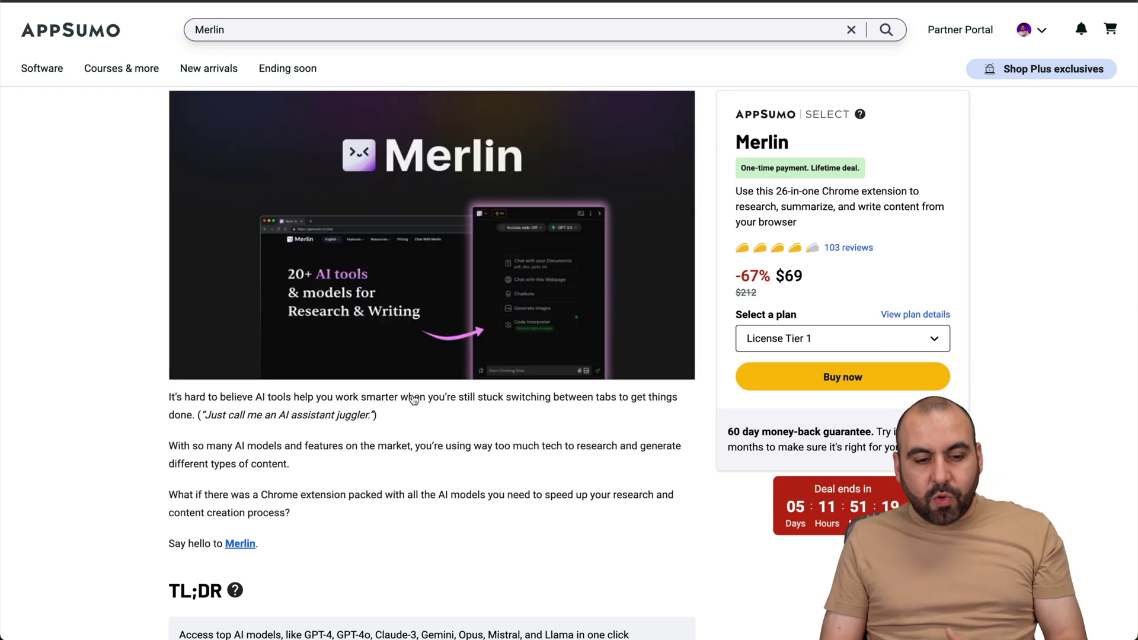
scroll(343, 562, "down", 4)
left_click_drag(176, 408, 263, 470)
key("super+m")
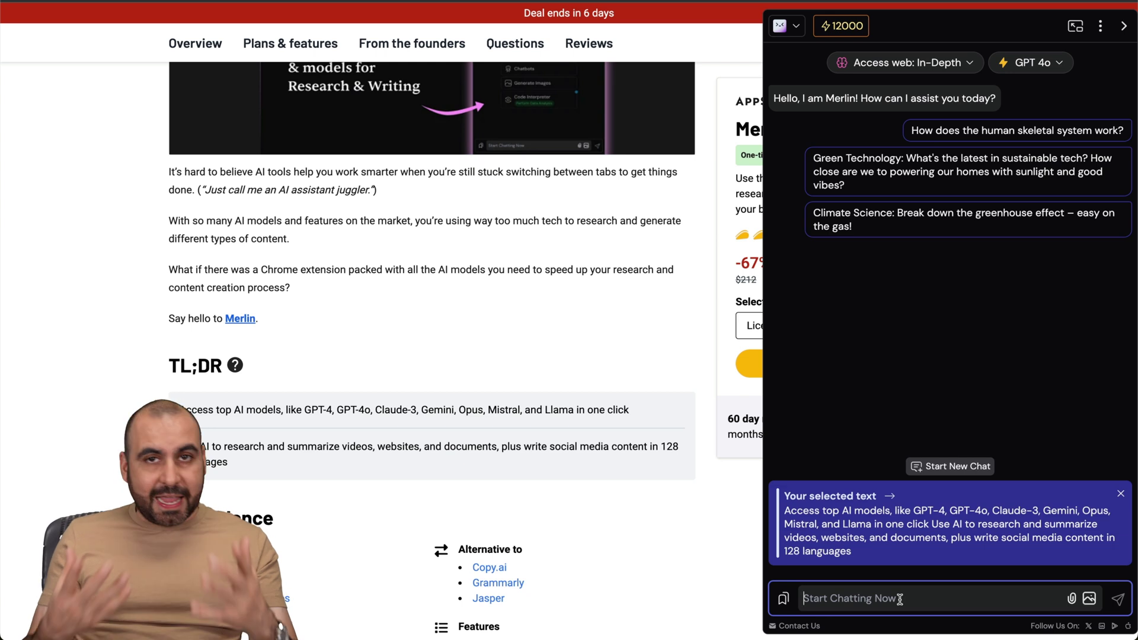
Pick Gemini 1.5 Pro from Merlin's model list in place of GPT 4o
left_click(1032, 63)
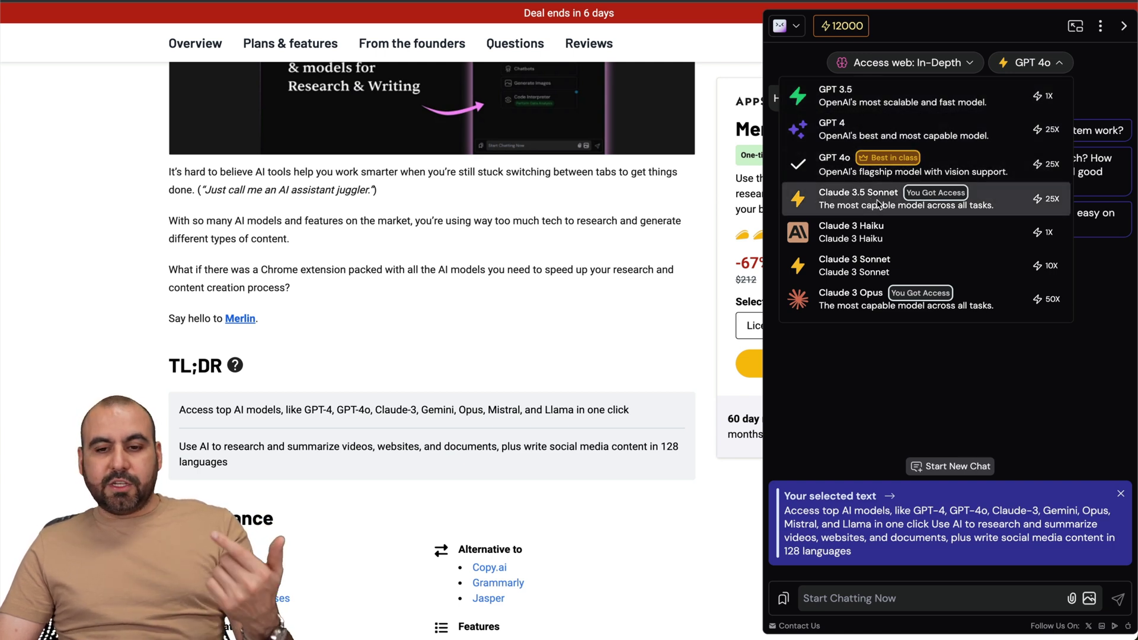
scroll(881, 237, "down", 2)
scroll(880, 240, "down", 3)
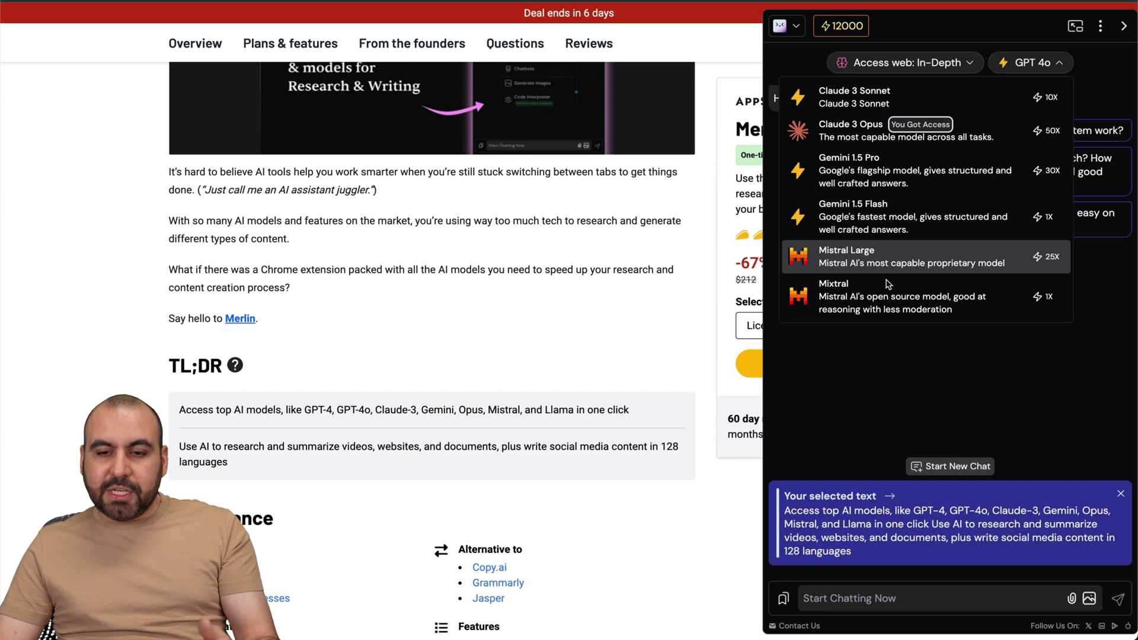
scroll(892, 285, "up", 3)
scroll(894, 291, "up", 2)
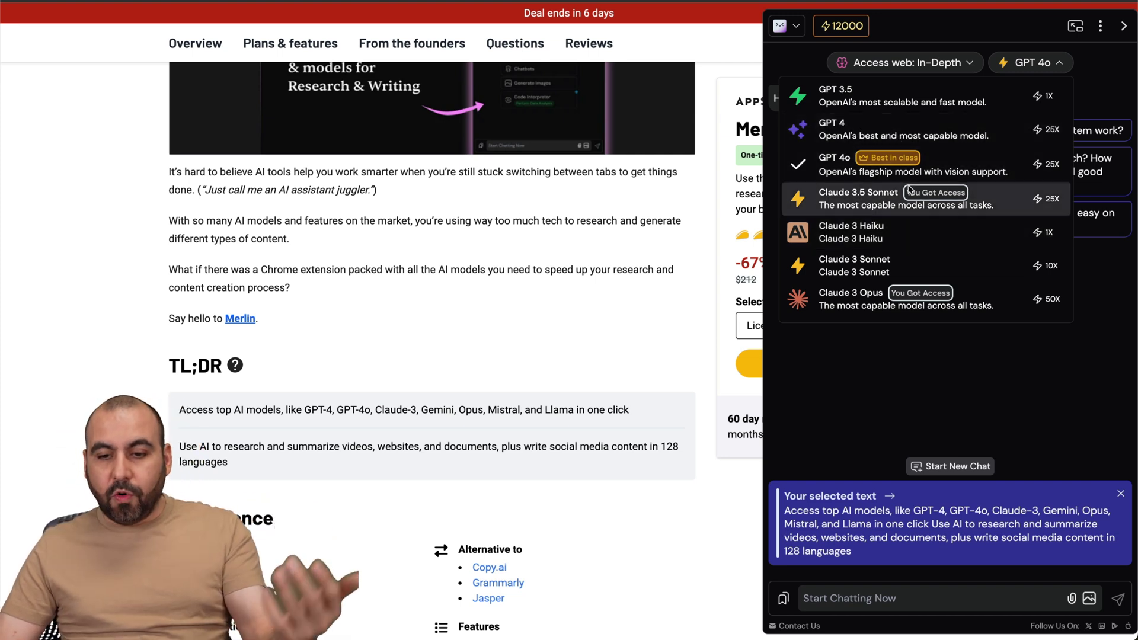
scroll(909, 202, "down", 3)
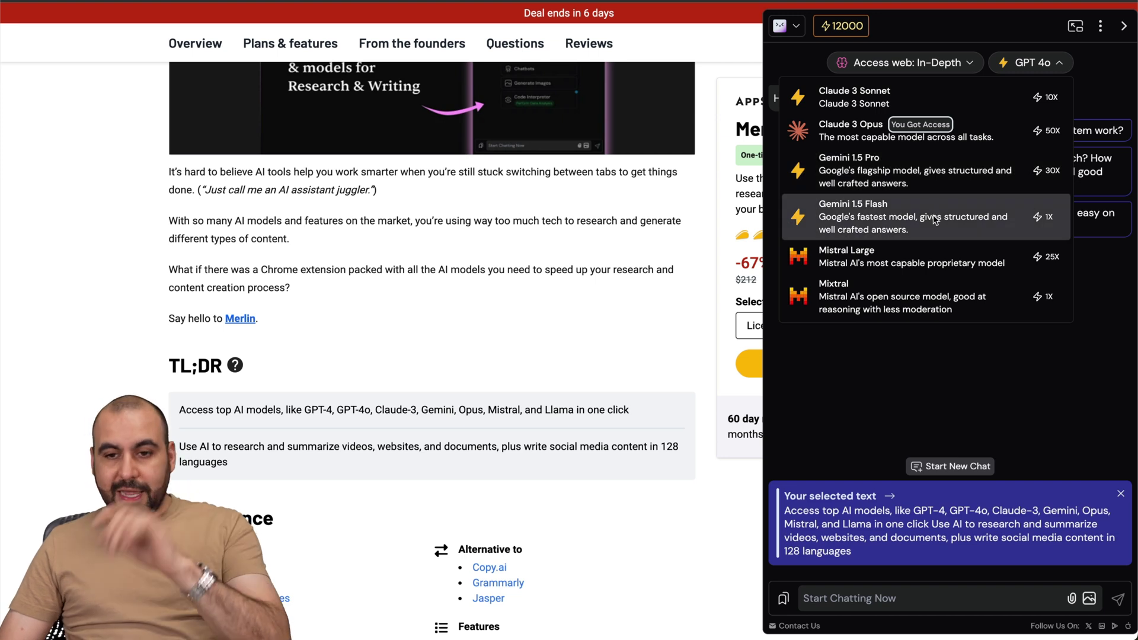
left_click(918, 176)
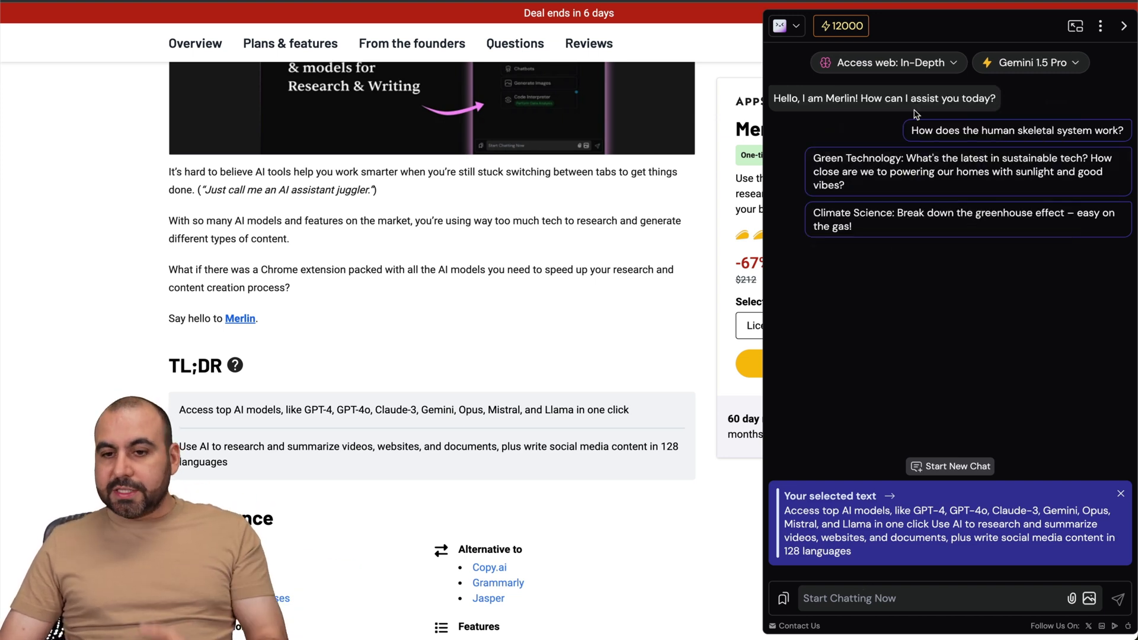
Scroll the deal page past At-a-glance to the 'Chat with Website, PDF, YouTube' demo
left_click(844, 591)
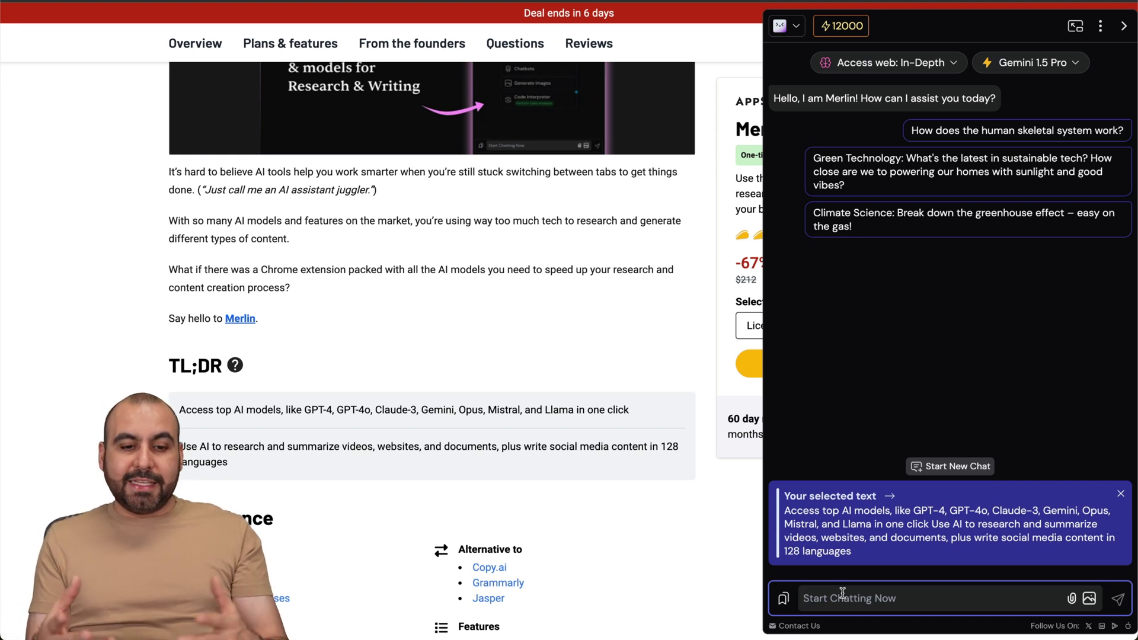
left_click(564, 419)
scroll(564, 420, "down", 5)
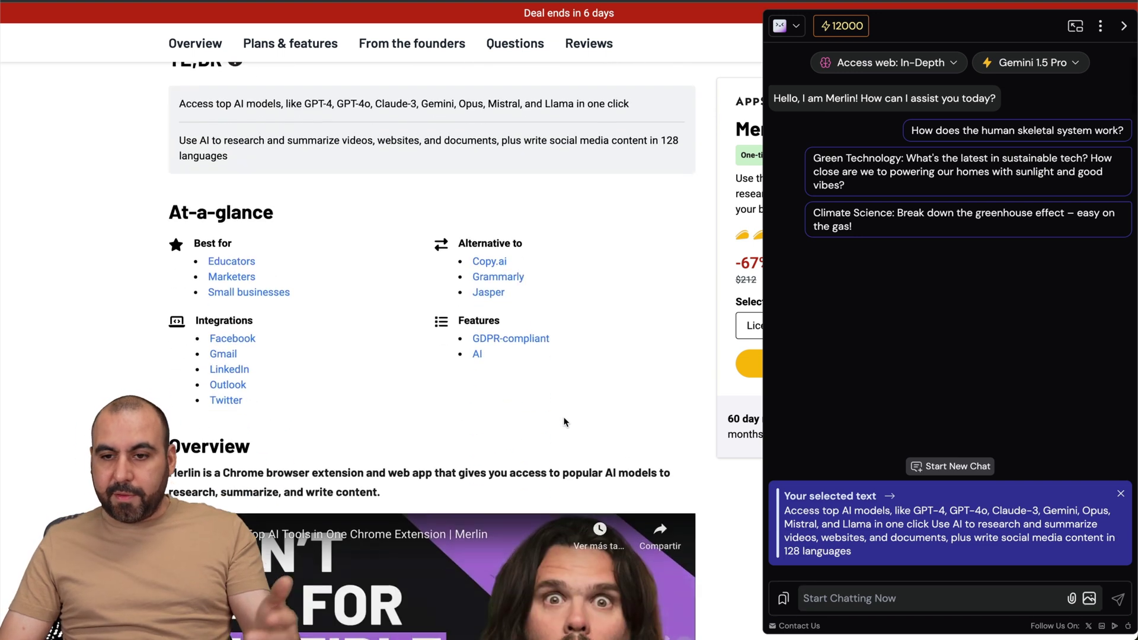
scroll(429, 276, "down", 10)
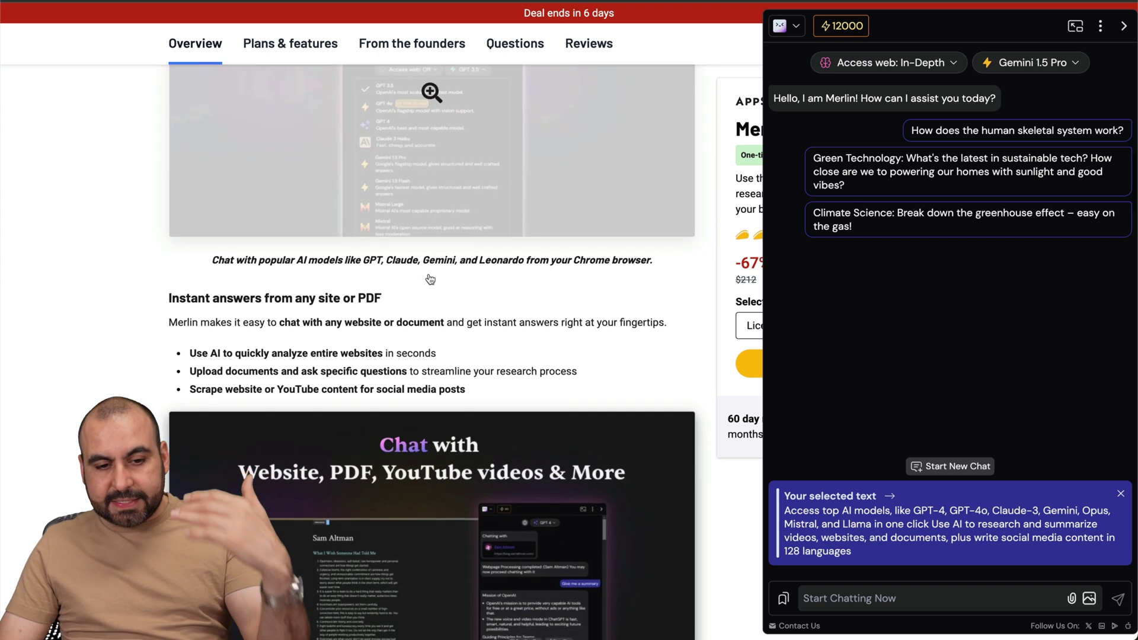
scroll(429, 276, "down", 2)
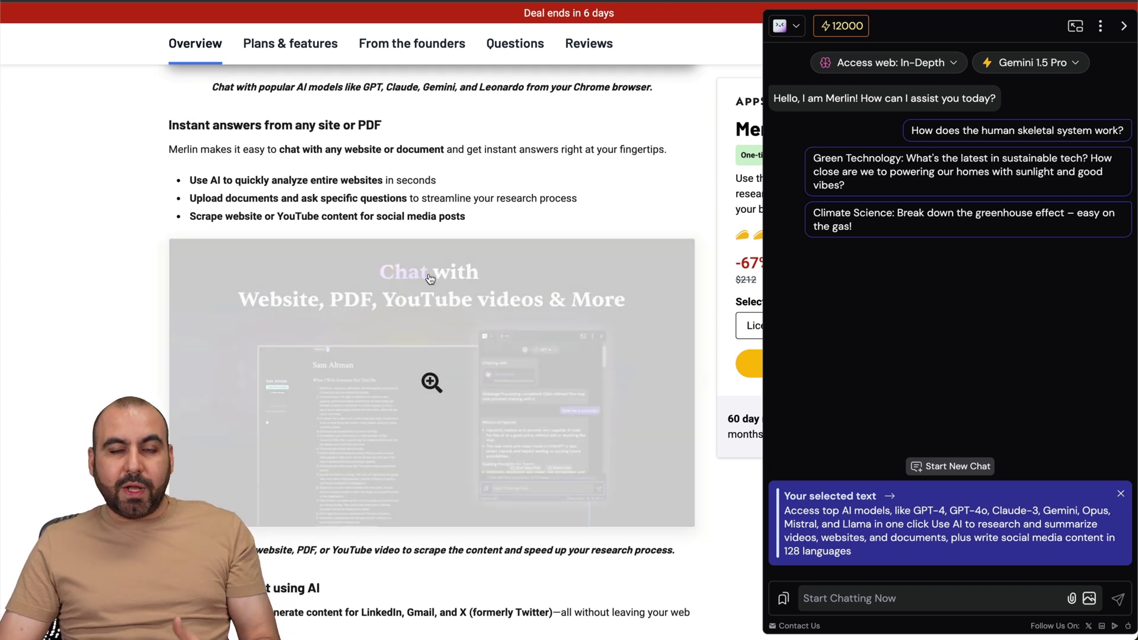
scroll(430, 278, "down", 5)
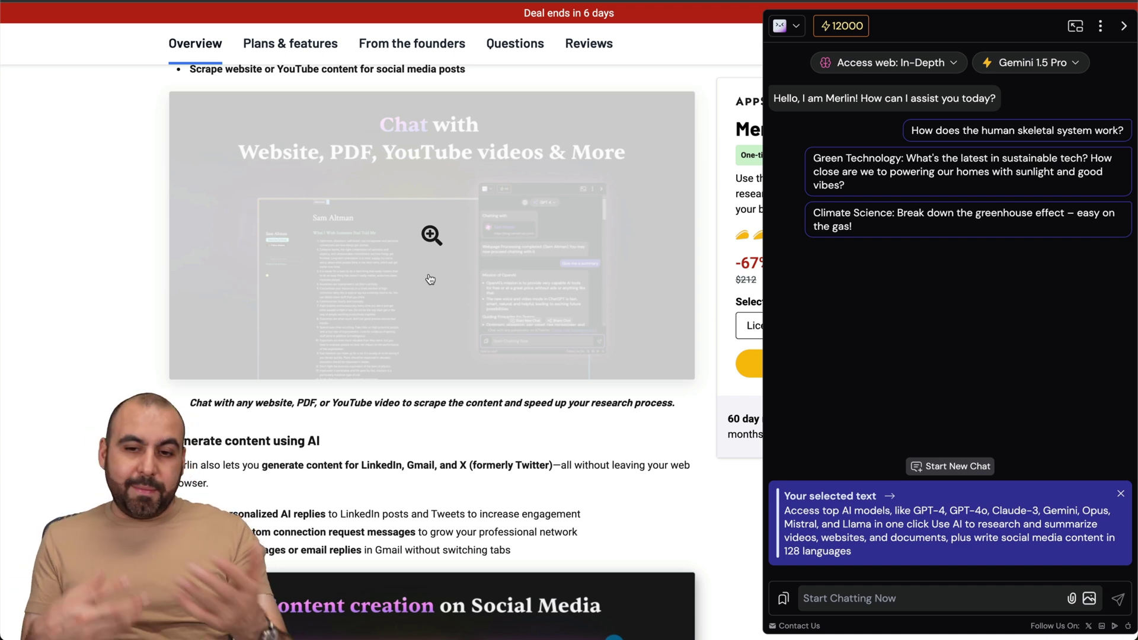
Leave web access on In-Depth and close the Merlin sidebar
left_click(919, 64)
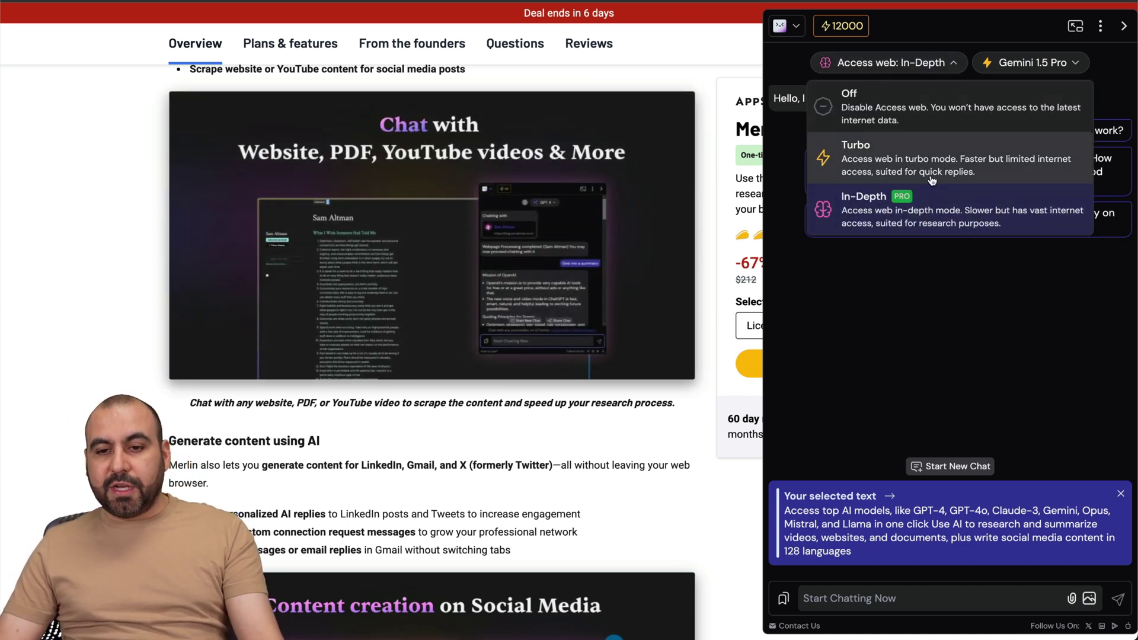
left_click(907, 308)
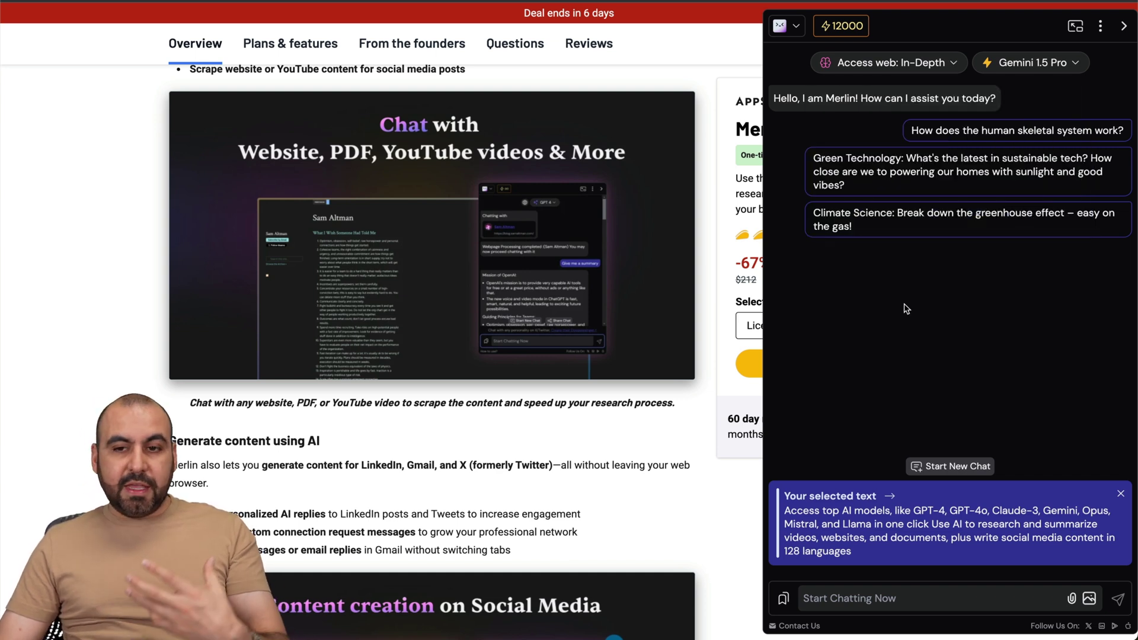
scroll(741, 344, "up", 10)
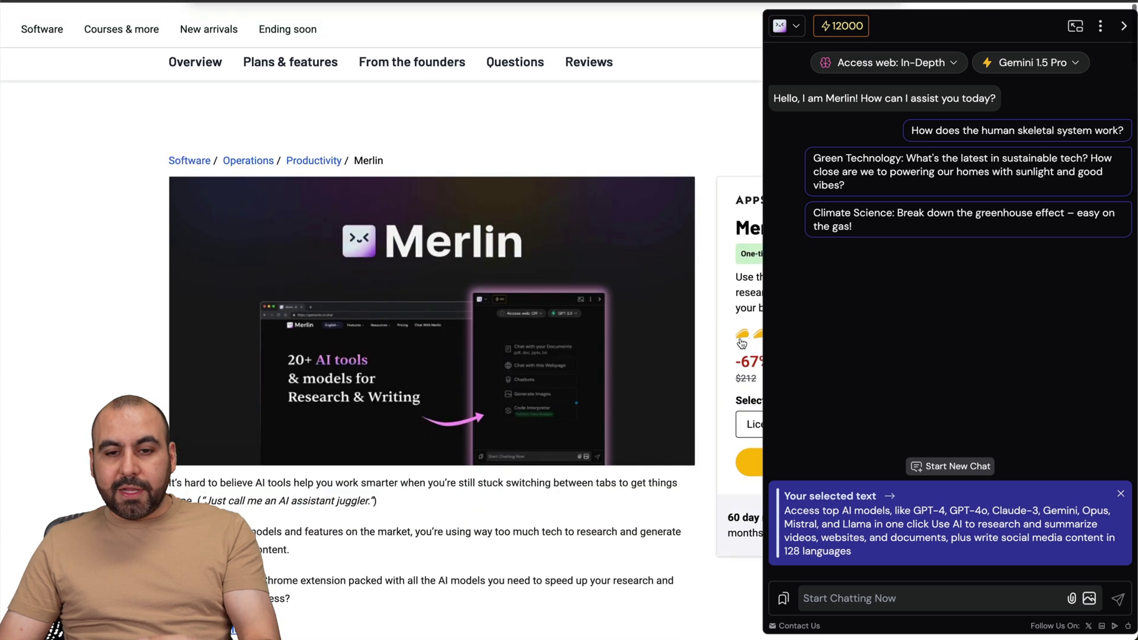
scroll(722, 363, "down", 1)
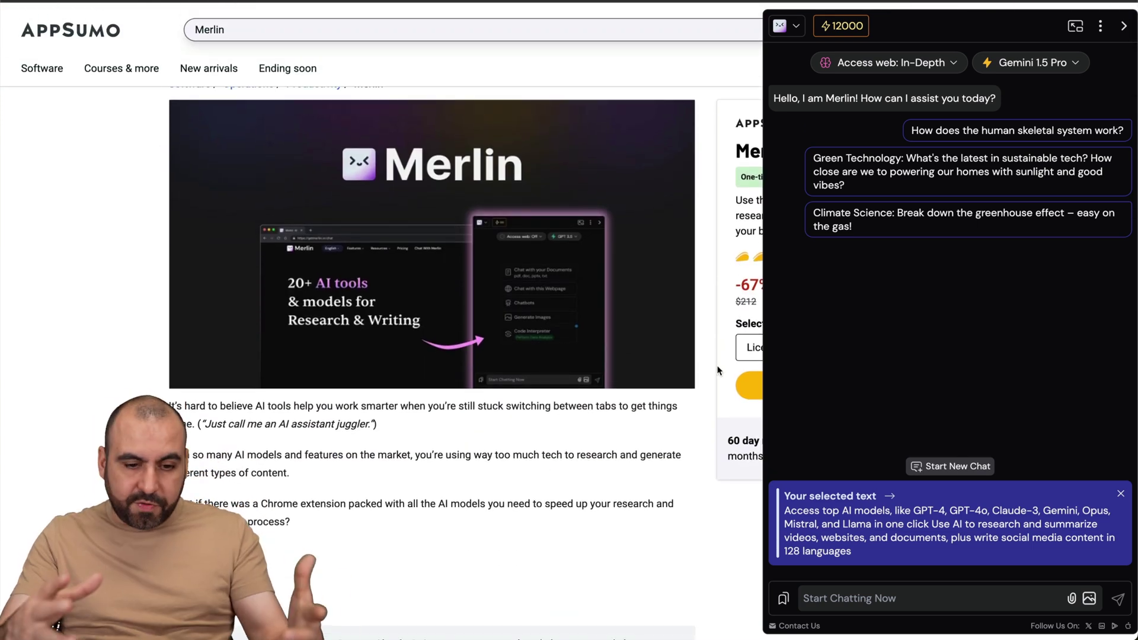
left_click(1124, 25)
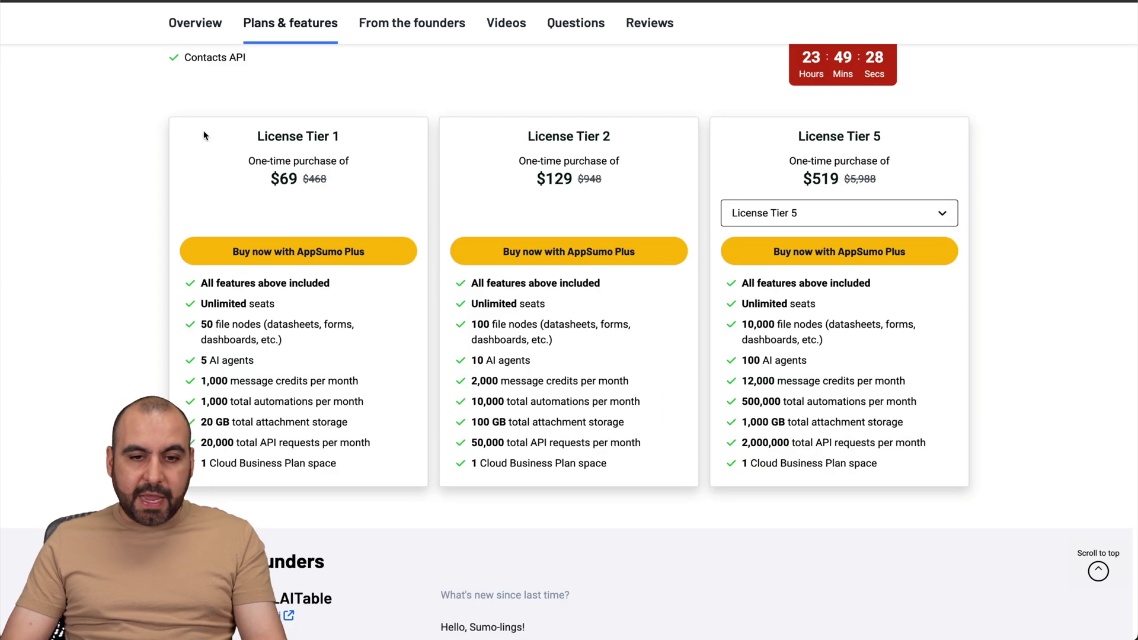
Select the License Tier cards and ask Merlin to find the sweet-spot tier
left_click_drag(203, 137, 912, 464)
key("super+m")
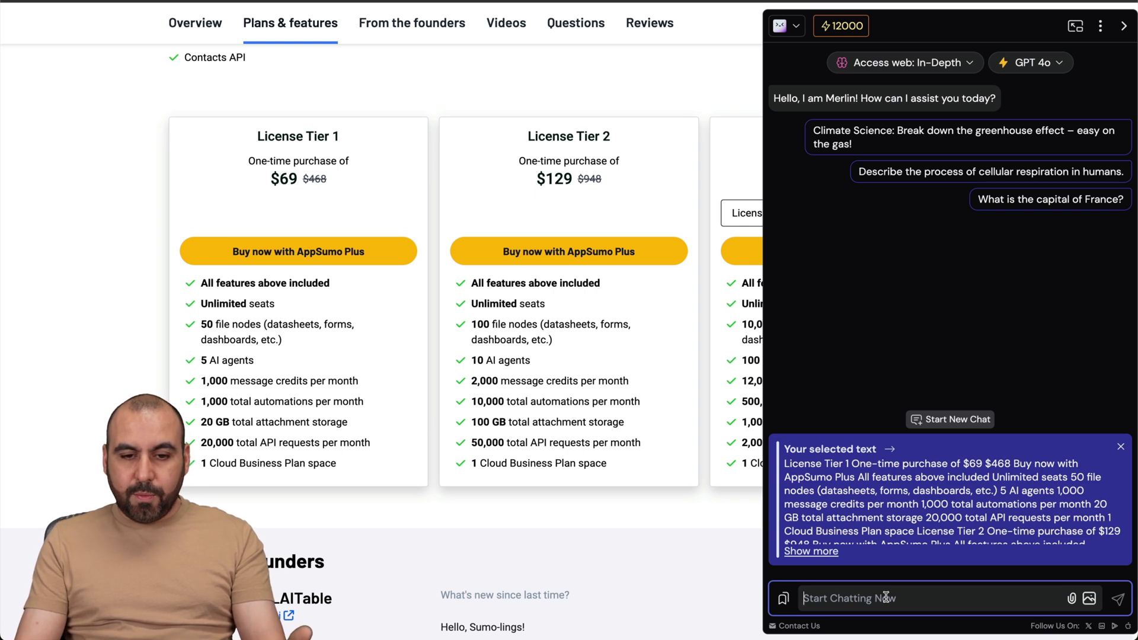
type("What is the sweet spot for these deals or are they just comparable by price point")
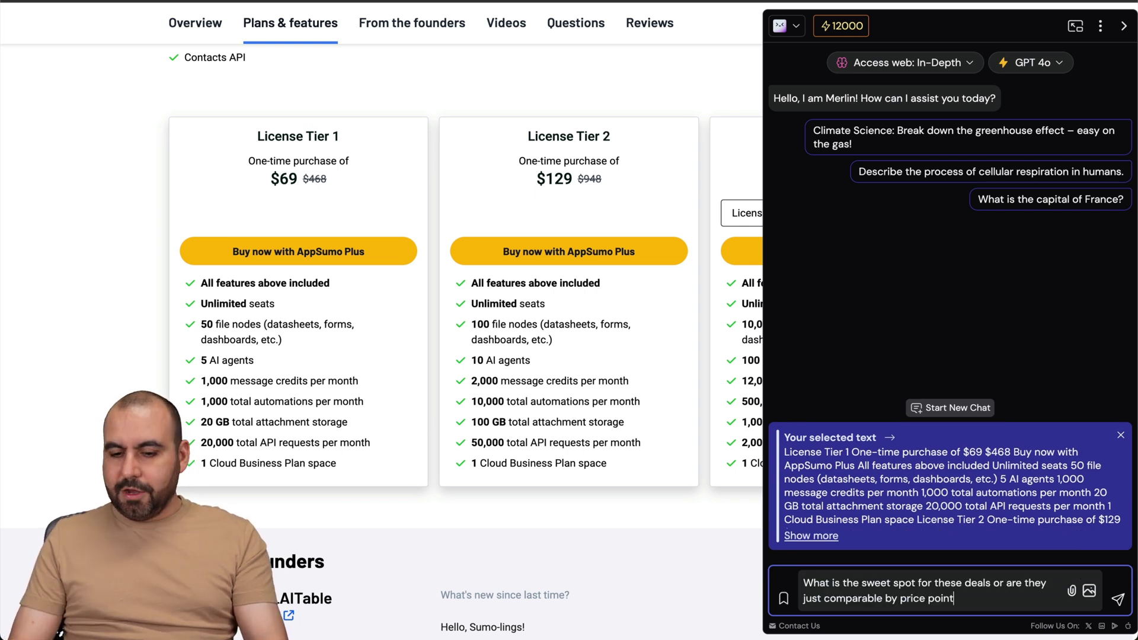
key("Return")
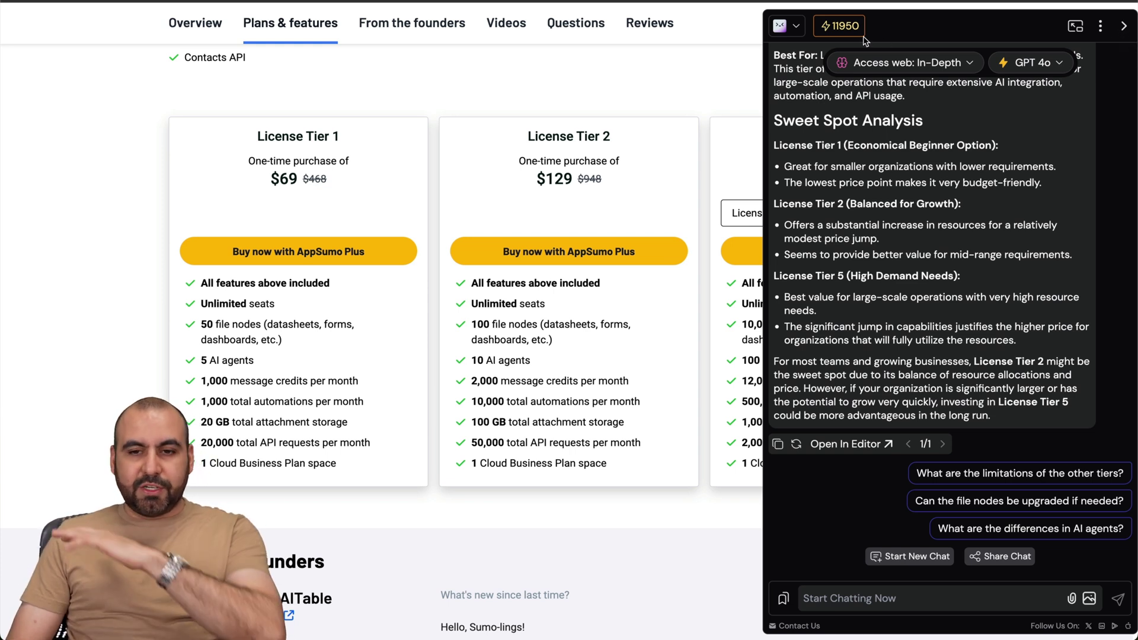
Close the Merlin sidebar, then select and deselect the '60 day money-back guarantee' line
left_click(790, 29)
left_click(1122, 30)
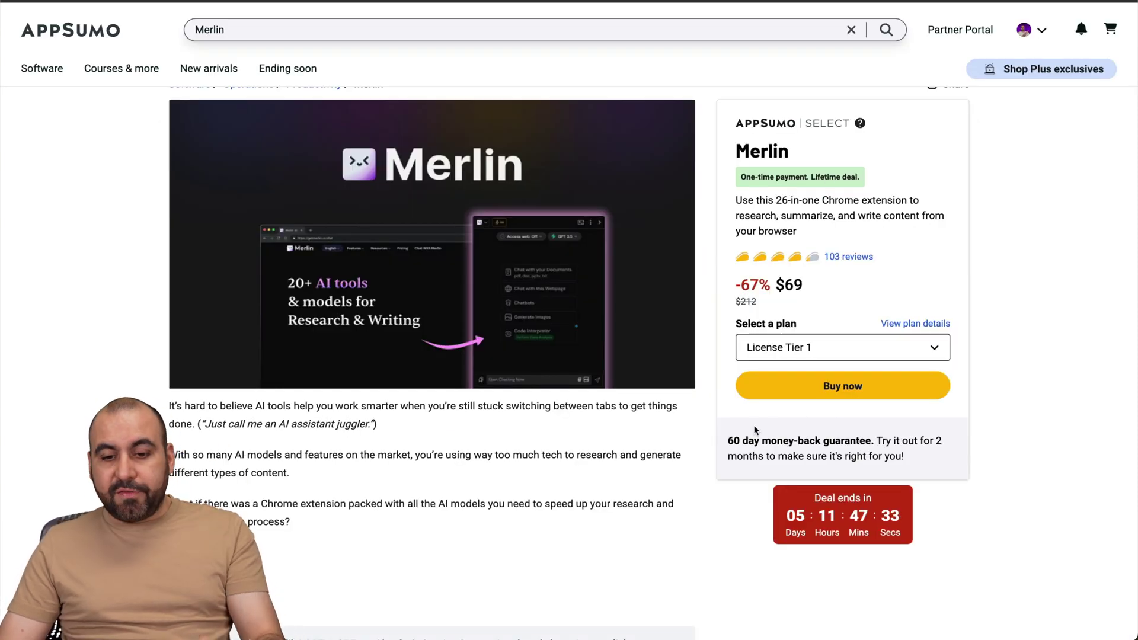
left_click_drag(728, 441, 878, 440)
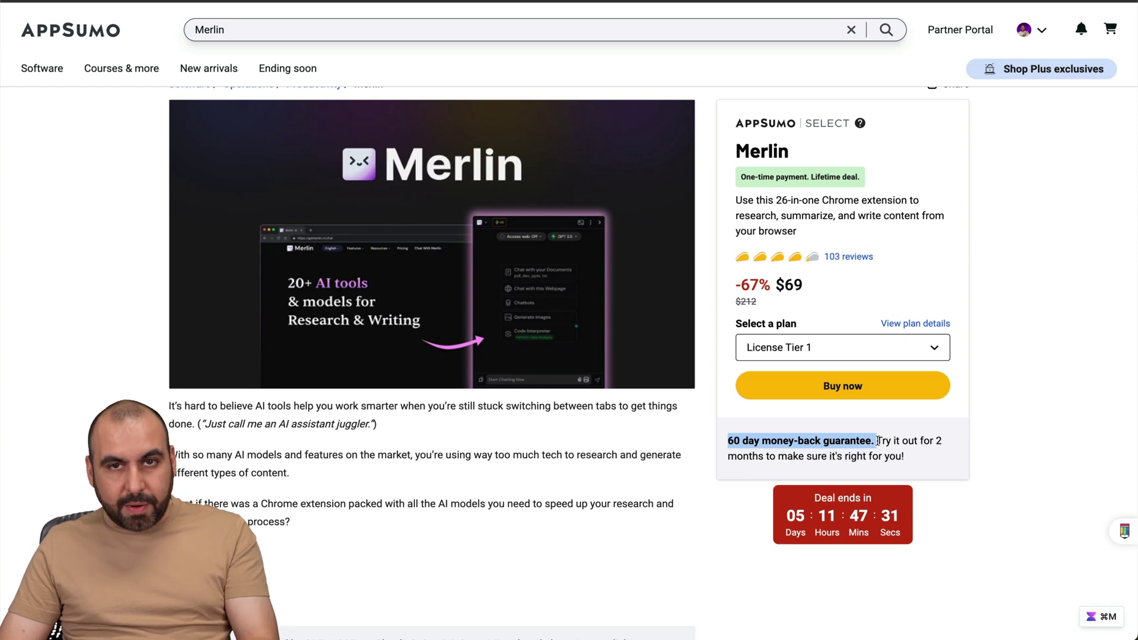
left_click(947, 456)
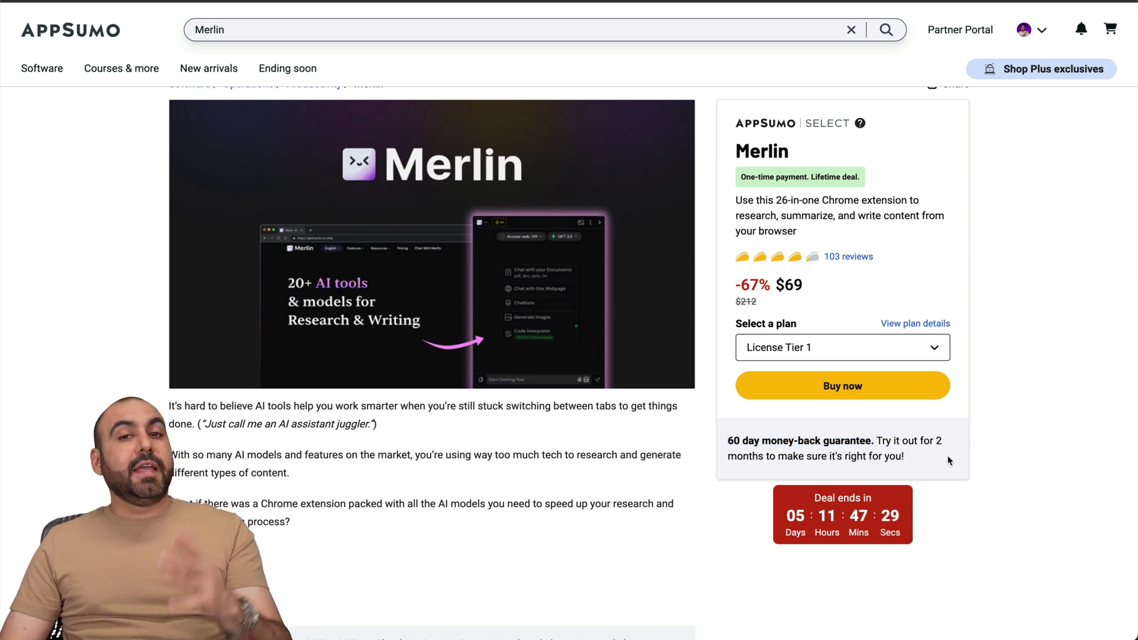